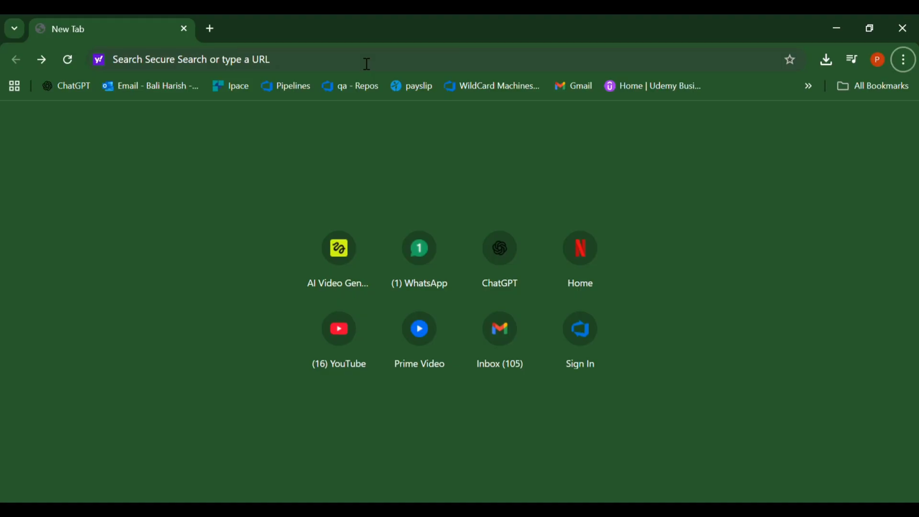
Search Google for 'higgsfield ai' and get the Higgsfield home page open in a new tab.
left_click(367, 64)
type("higgsf")
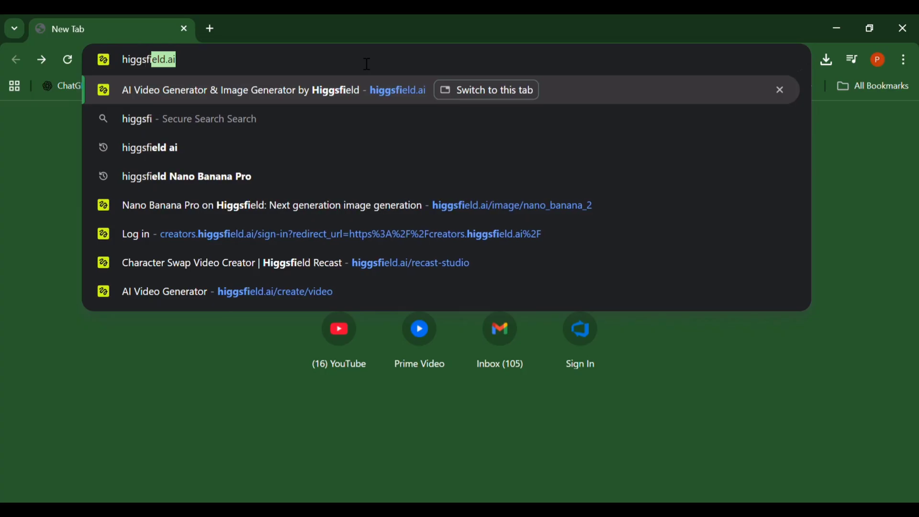
type("i")
key("Return")
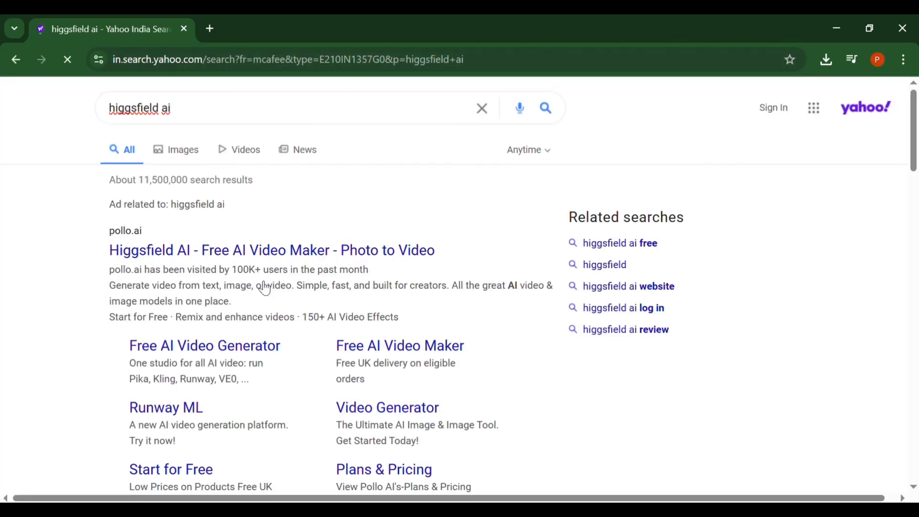
scroll(263, 287, "down", 5)
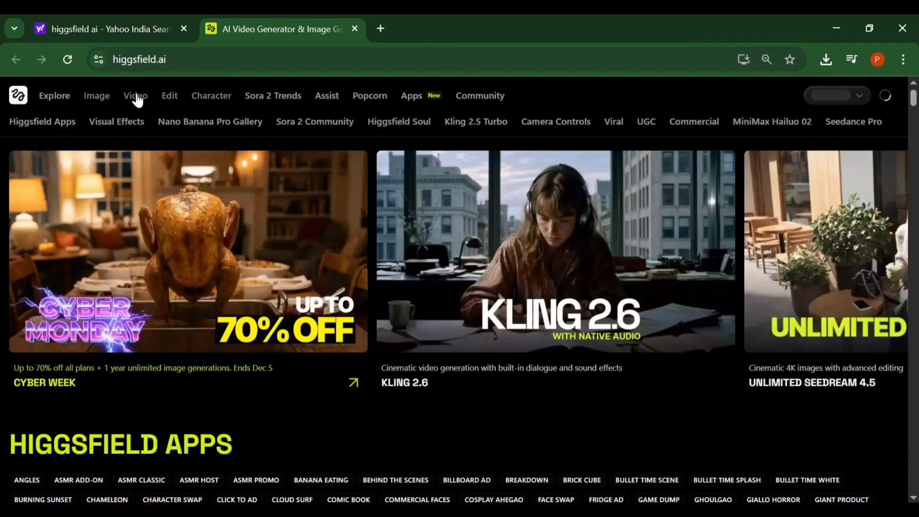
View the Explore page full-screen and open the Kling O1 Edit model's introduction page.
key("F11")
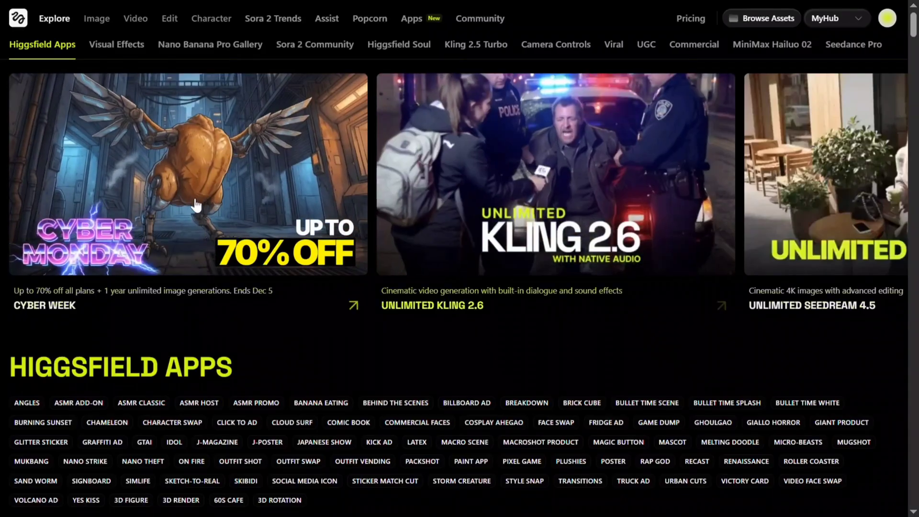
scroll(280, 414, "down", 5)
scroll(279, 414, "up", 5)
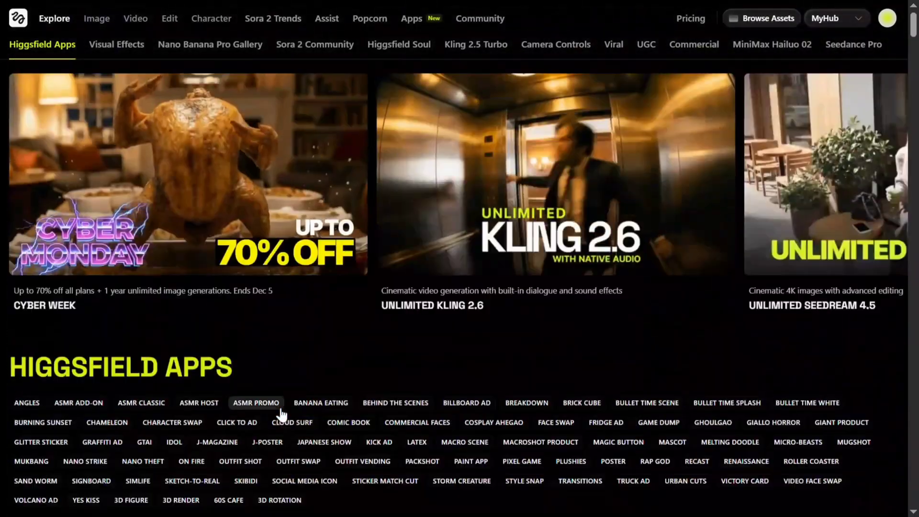
scroll(281, 414, "down", 10)
scroll(280, 415, "down", 5)
scroll(280, 414, "down", 5)
scroll(280, 414, "up", 5)
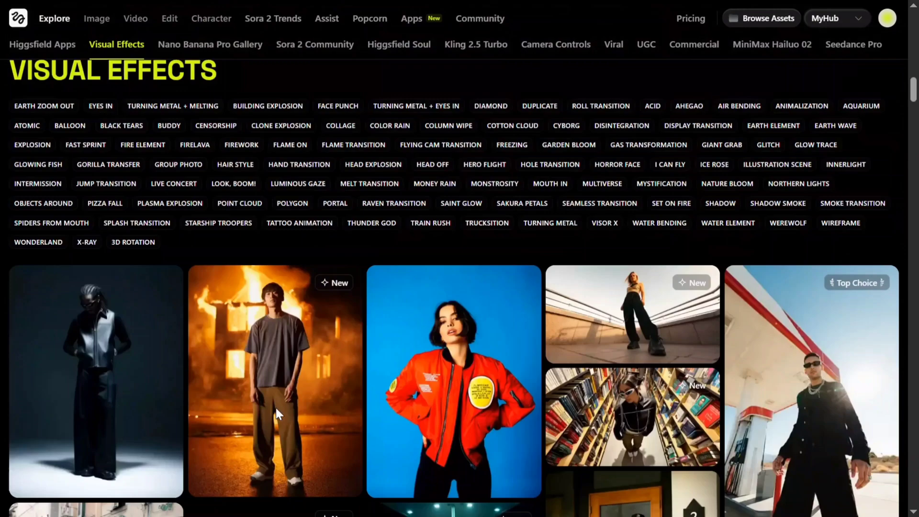
scroll(280, 414, "down", 8)
scroll(280, 415, "up", 10)
scroll(280, 415, "up", 3)
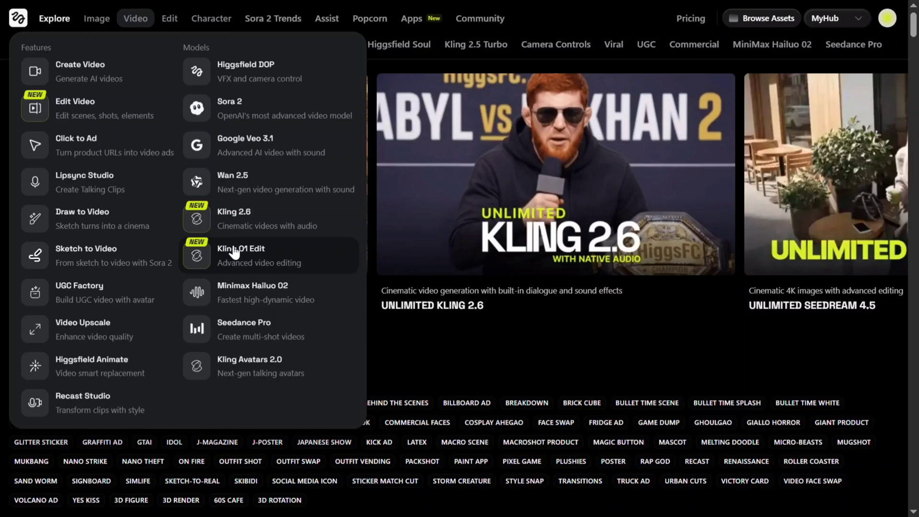
left_click(228, 246)
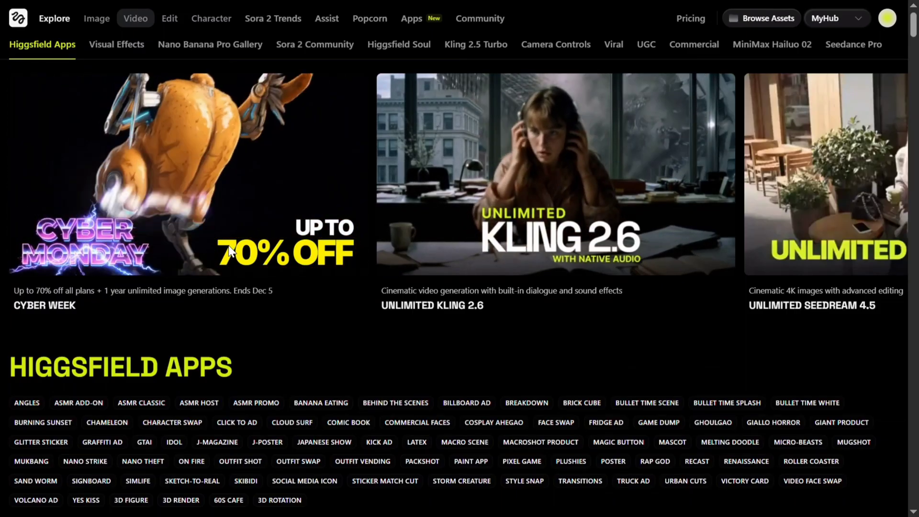
left_click(102, 36)
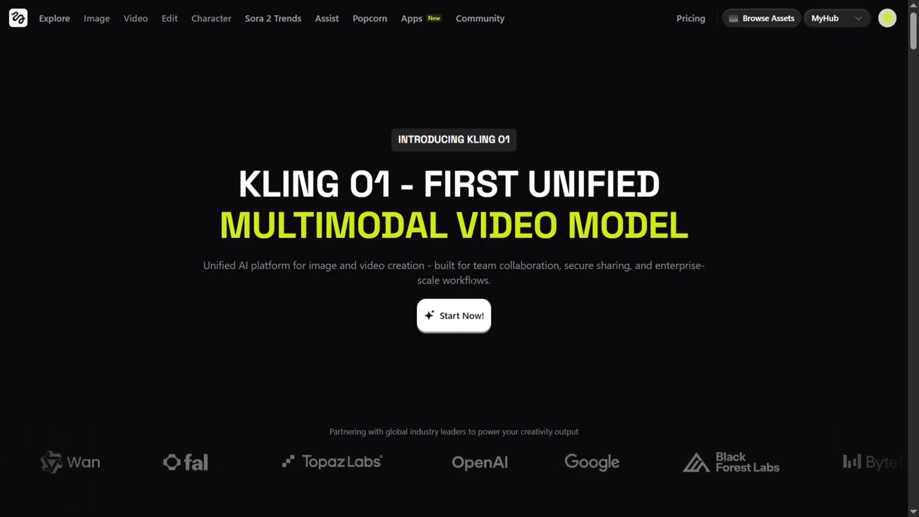
Start Kling O1 from its introduction, landing back on the Explore home page's Apps tab.
left_click(463, 316)
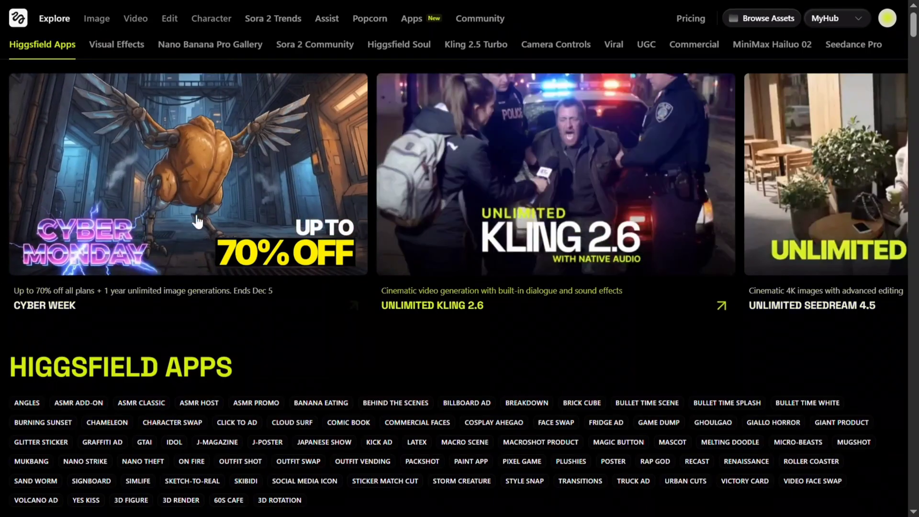
scroll(280, 415, "down", 10)
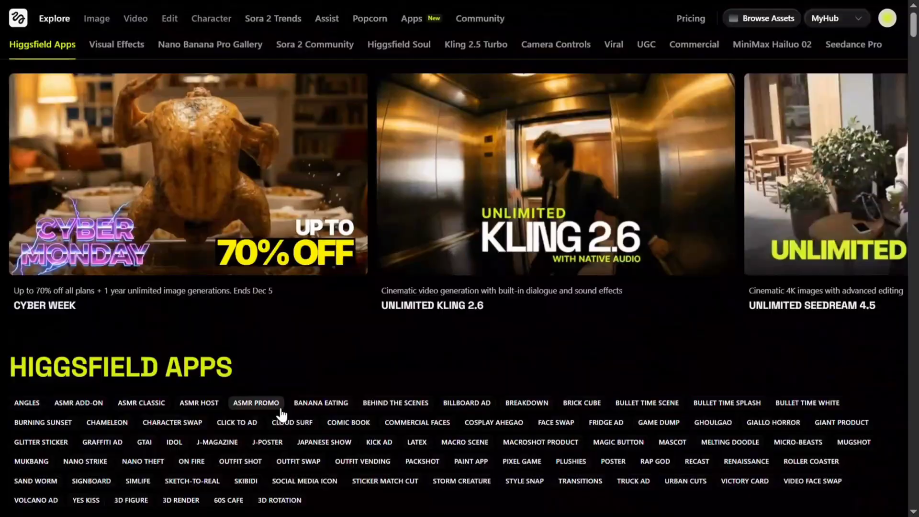
scroll(280, 415, "down", 5)
scroll(279, 414, "down", 5)
scroll(275, 414, "up", 5)
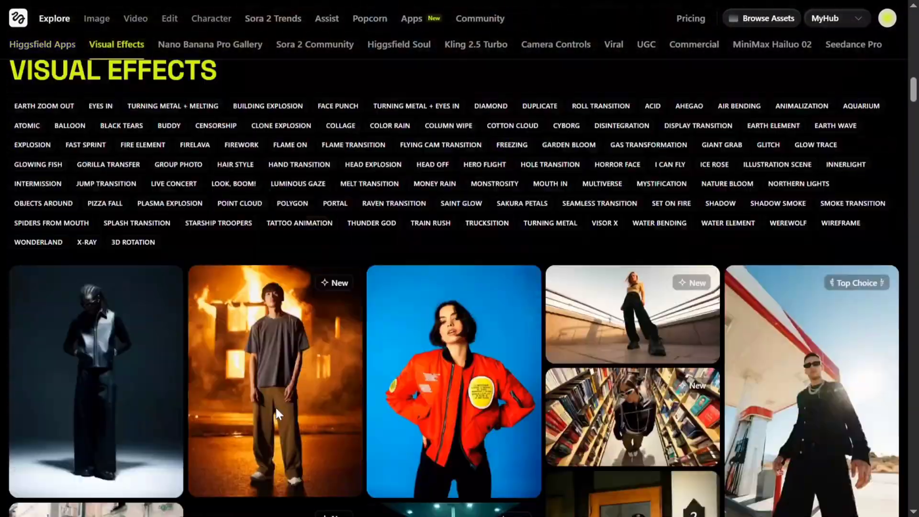
scroll(276, 415, "up", 5)
scroll(278, 414, "up", 5)
scroll(280, 414, "up", 3)
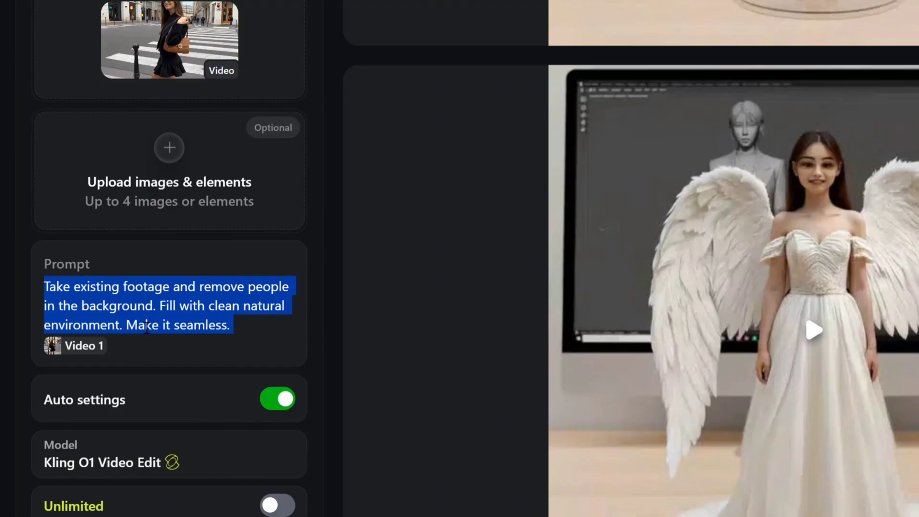
scroll(146, 327, "up", 1)
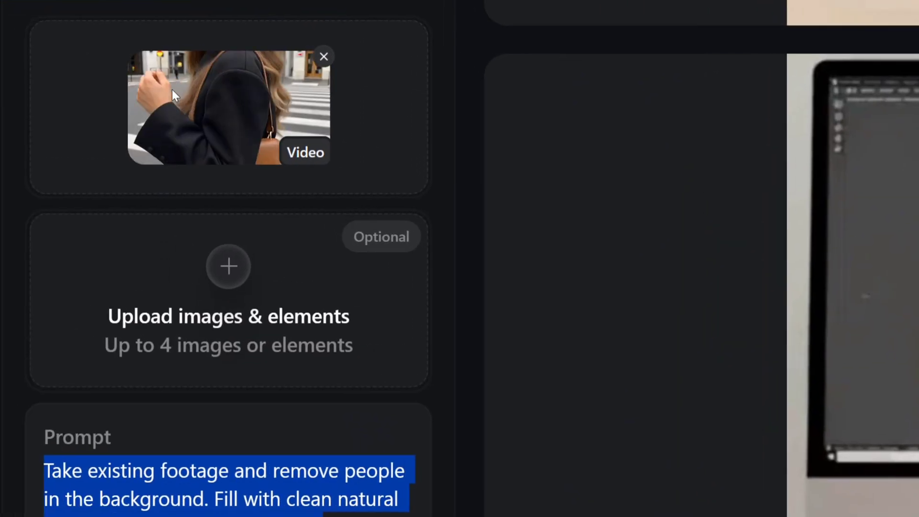
scroll(175, 93, "down", 2)
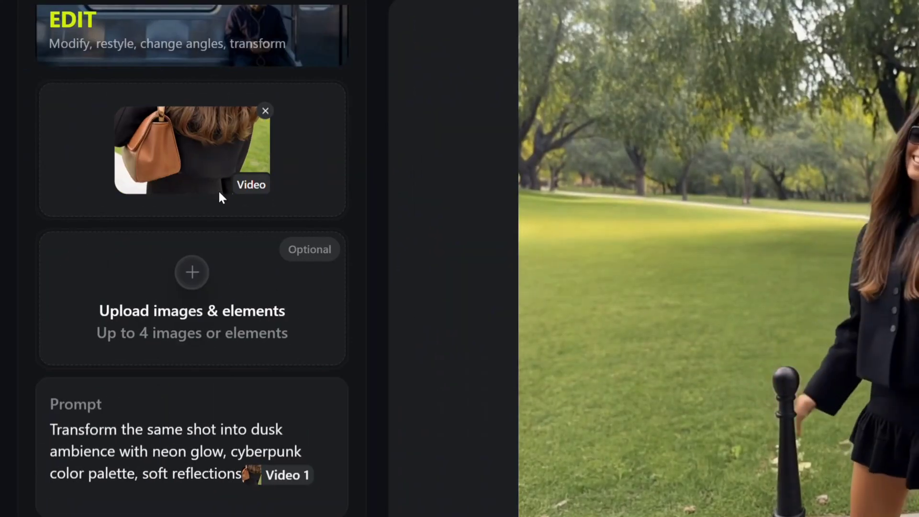
scroll(220, 196, "down", 3)
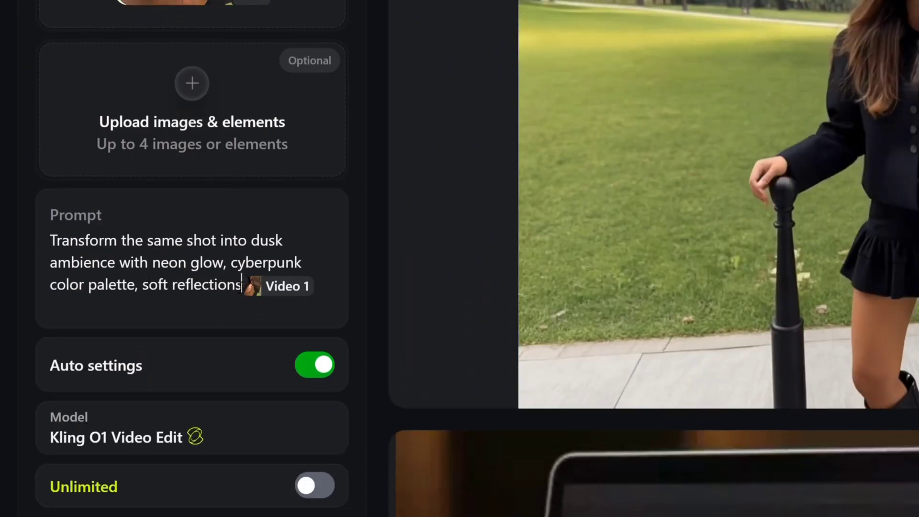
scroll(213, 307, "down", 2)
Generate the dusk neon cyberpunk restyle of the clip and review the angel-wings results in History.
left_click(206, 417)
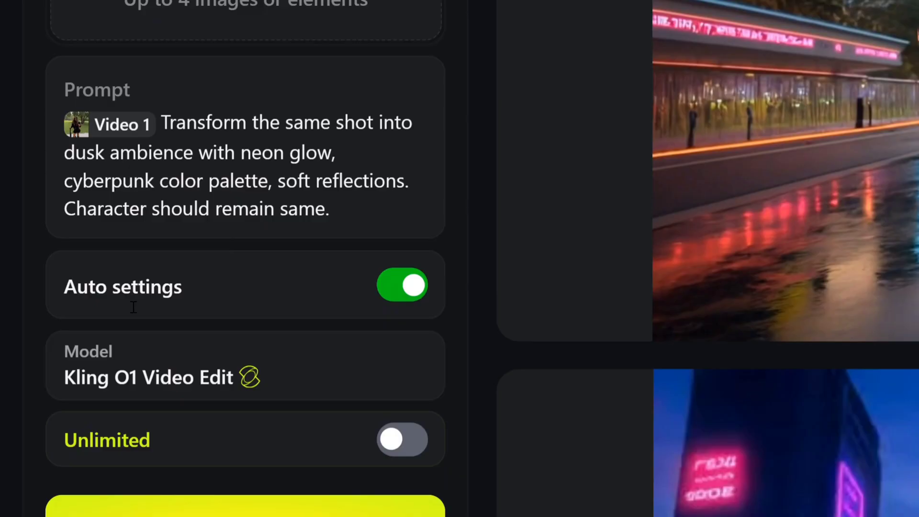
scroll(125, 297, "up", 1)
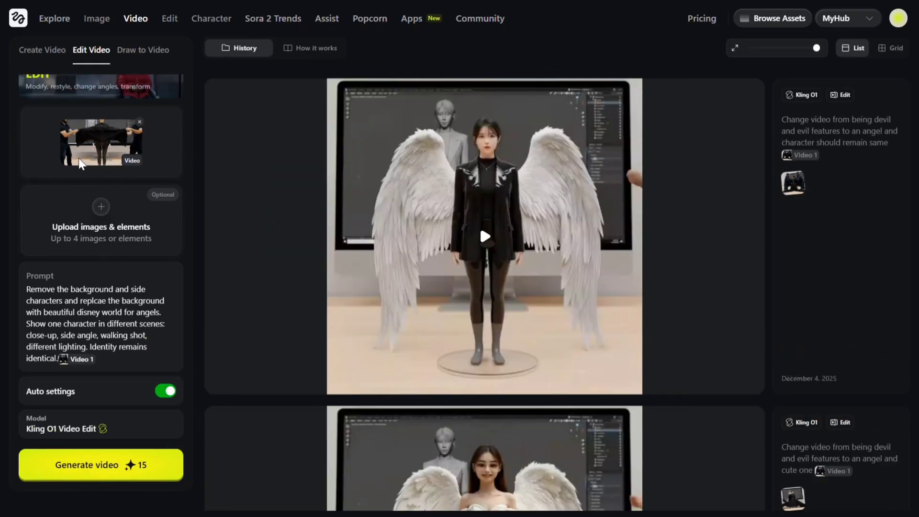
Play the angel-wings result, then generate the background-replacement edit with Kling O1 Video Edit and play it full screen.
left_click(492, 245)
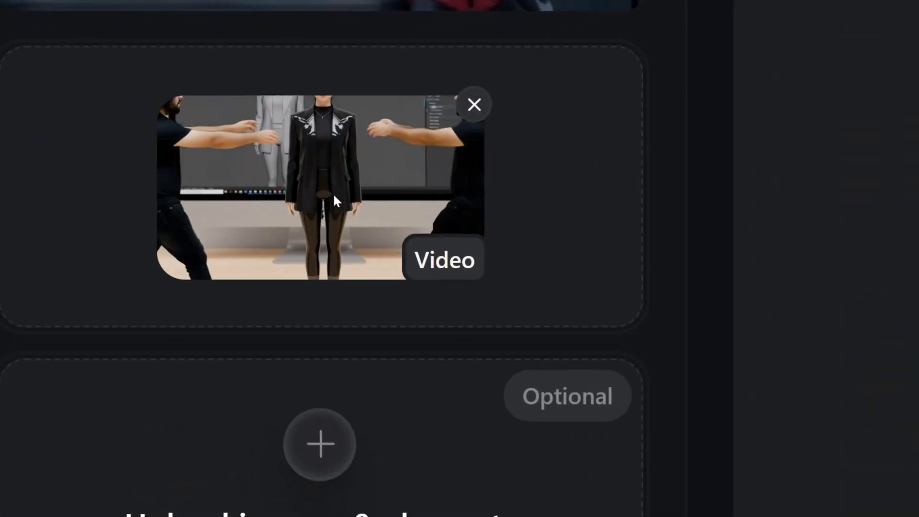
scroll(364, 260, "down", 3)
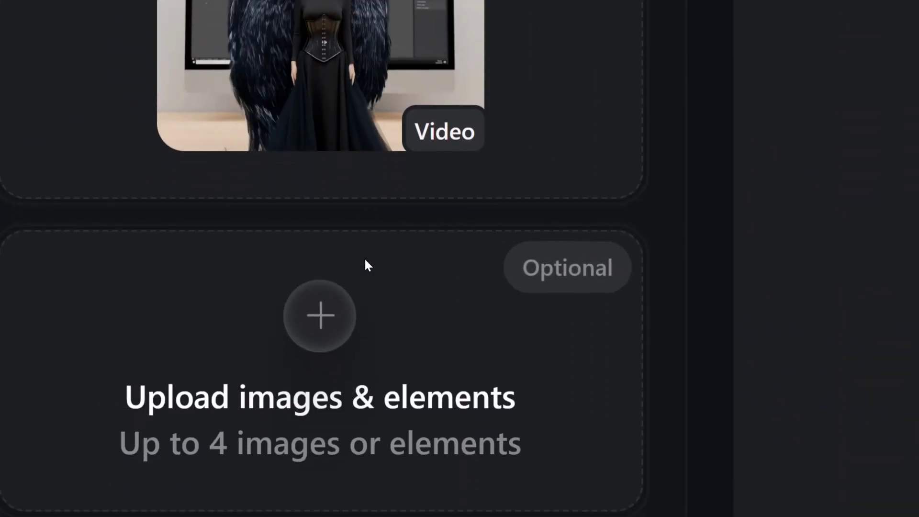
scroll(365, 263, "down", 3)
scroll(365, 263, "down", 2)
scroll(365, 263, "down", 2)
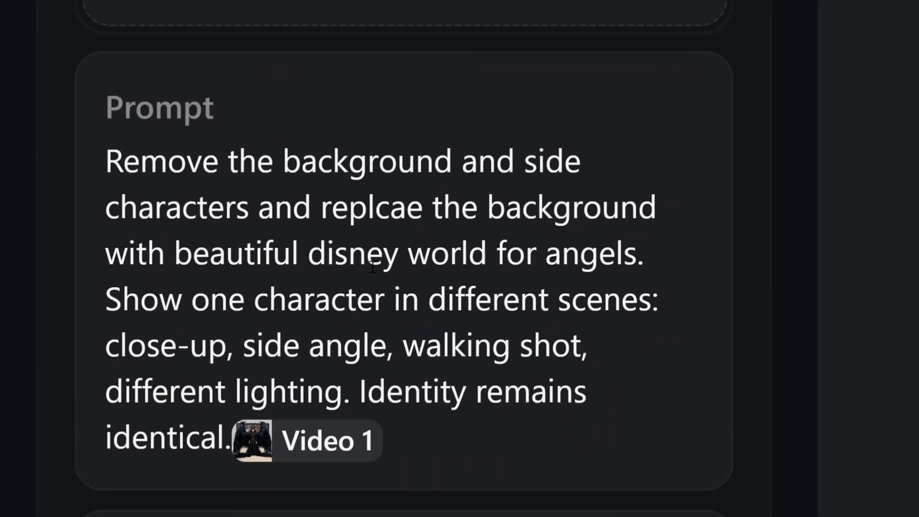
scroll(452, 429, "down", 1)
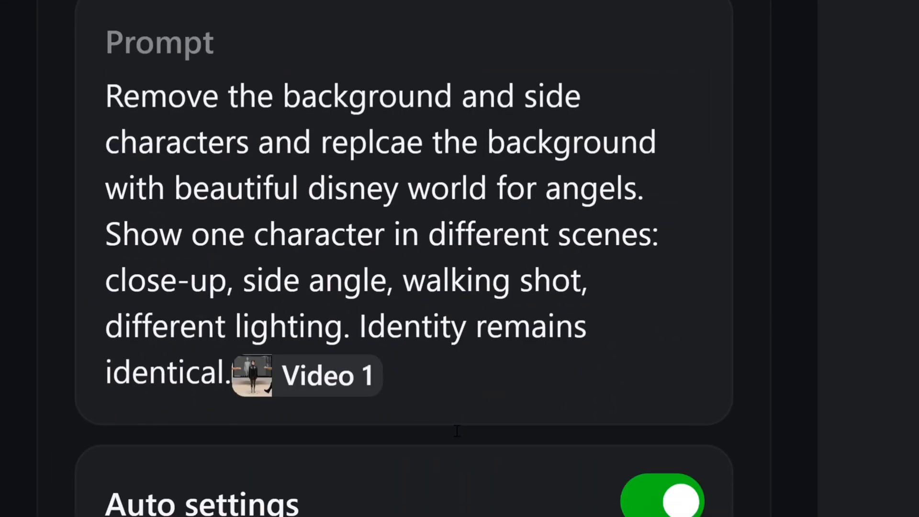
scroll(454, 429, "down", 1)
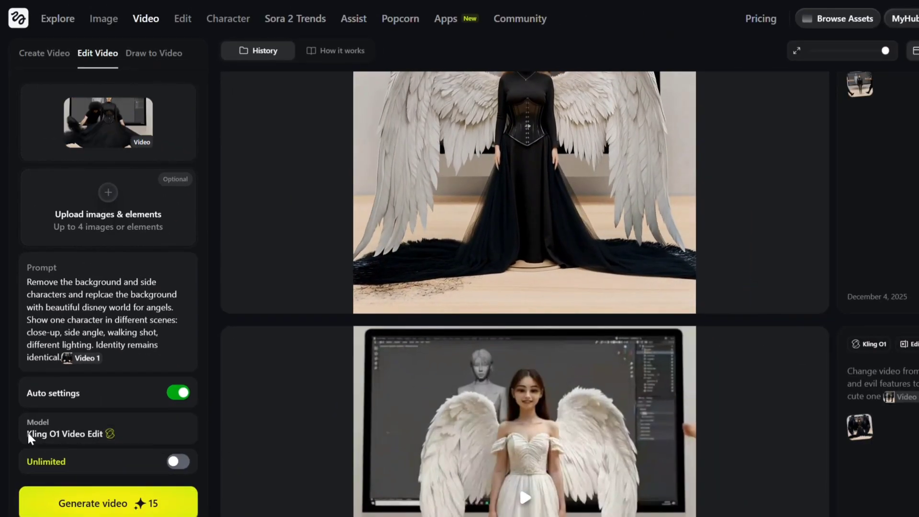
left_click_drag(29, 433, 120, 430)
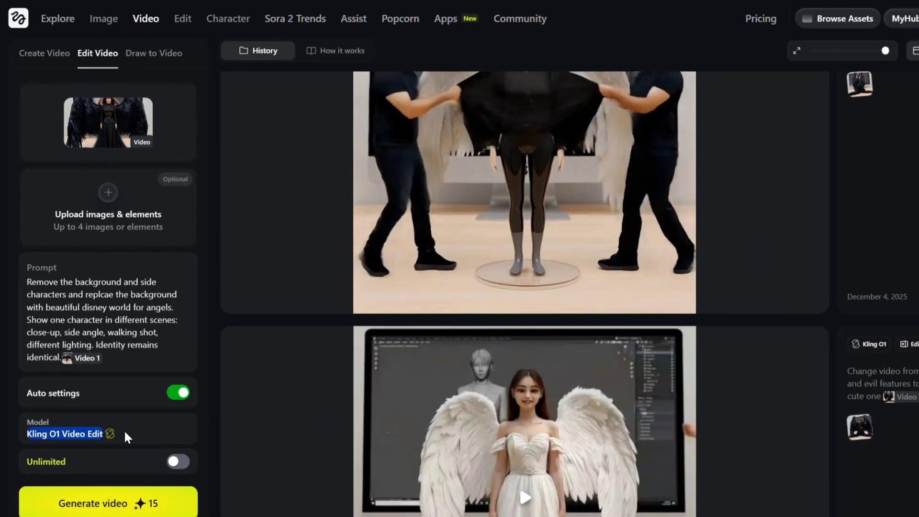
scroll(130, 451, "down", 1)
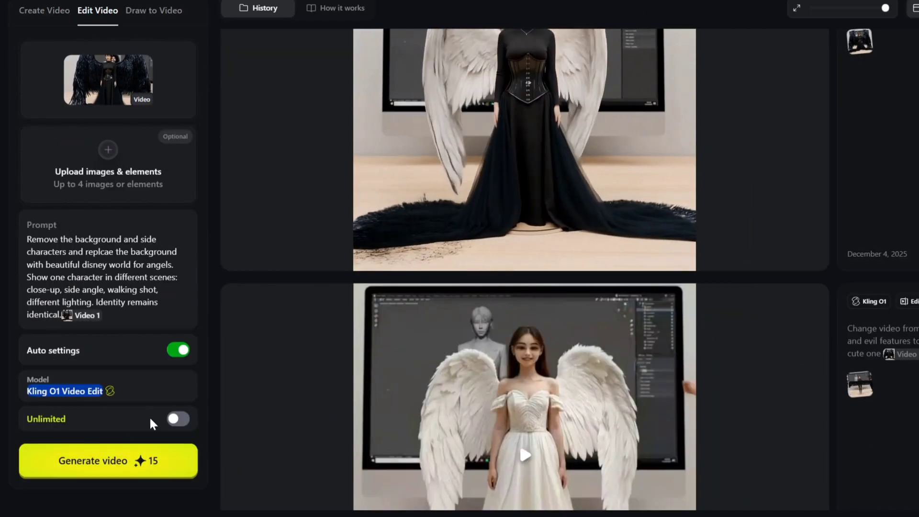
left_click(116, 475)
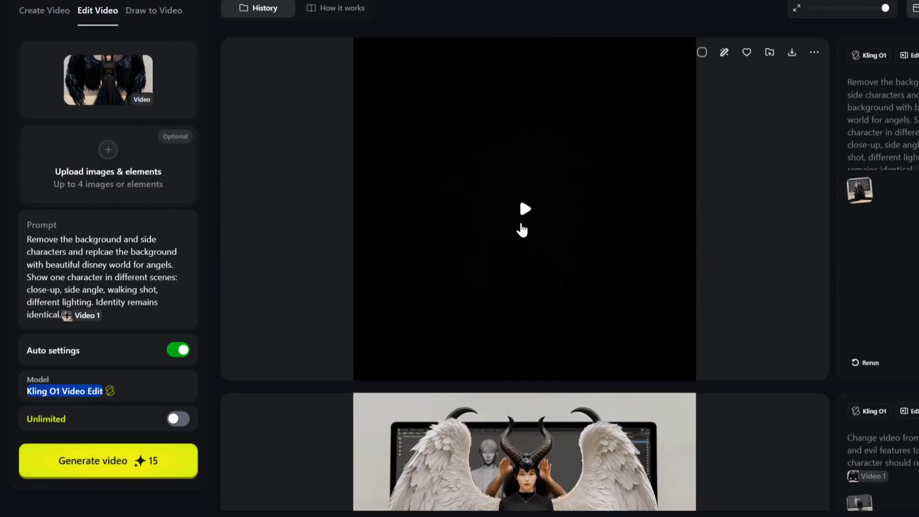
mouse_move(760, 338)
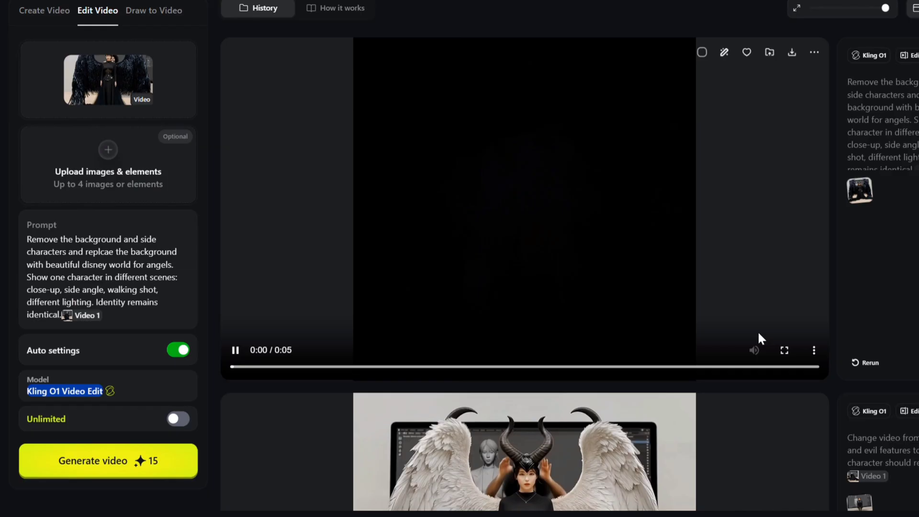
left_click(785, 350)
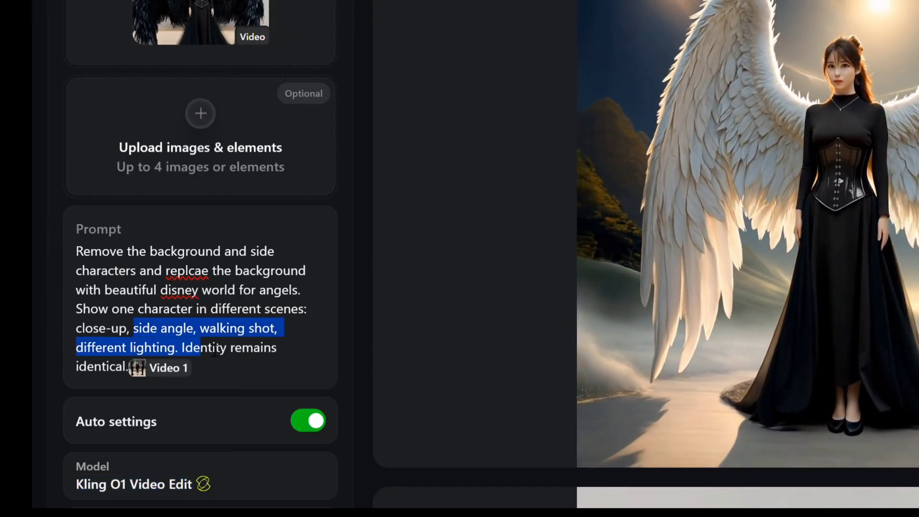
Review the multi-scene prompt wording — scene list, background replacement, Disney world — before the All Transitions gallery opens.
left_click_drag(214, 350, 276, 357)
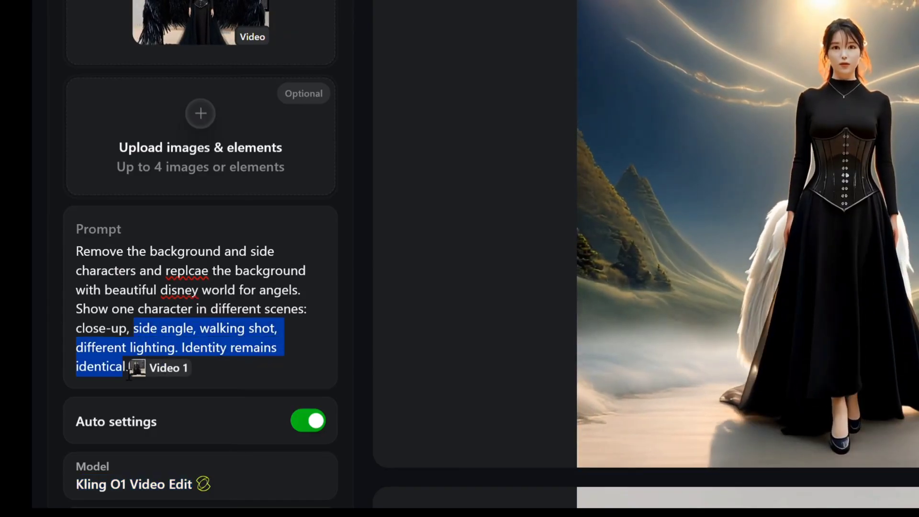
left_click_drag(128, 369, 139, 273)
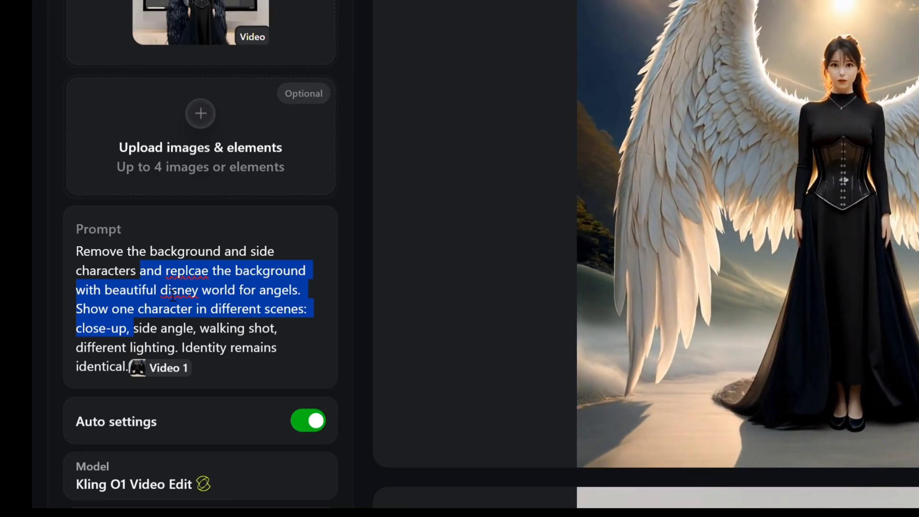
left_click_drag(162, 290, 237, 295)
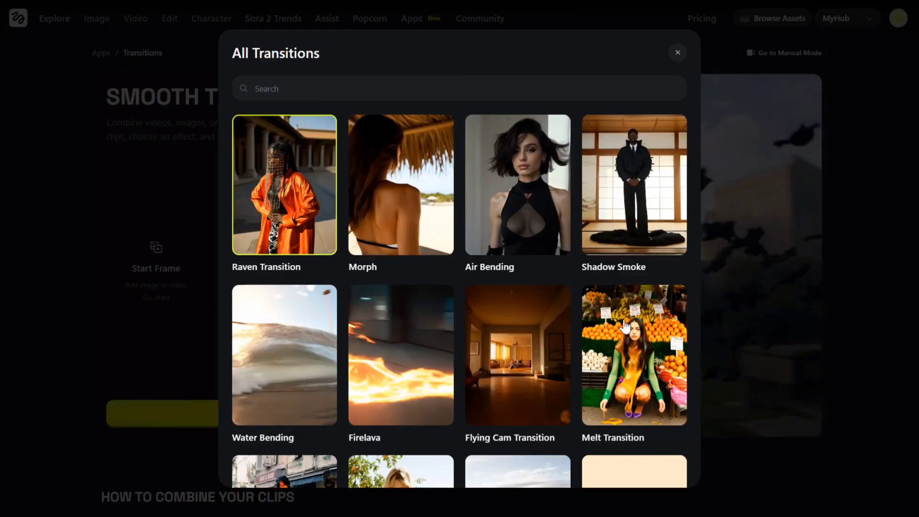
scroll(446, 408, "down", 3)
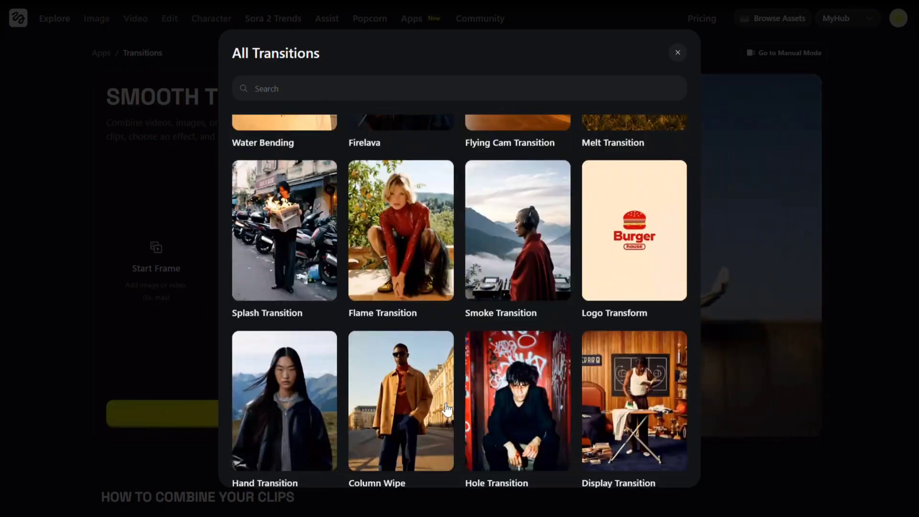
scroll(445, 408, "down", 3)
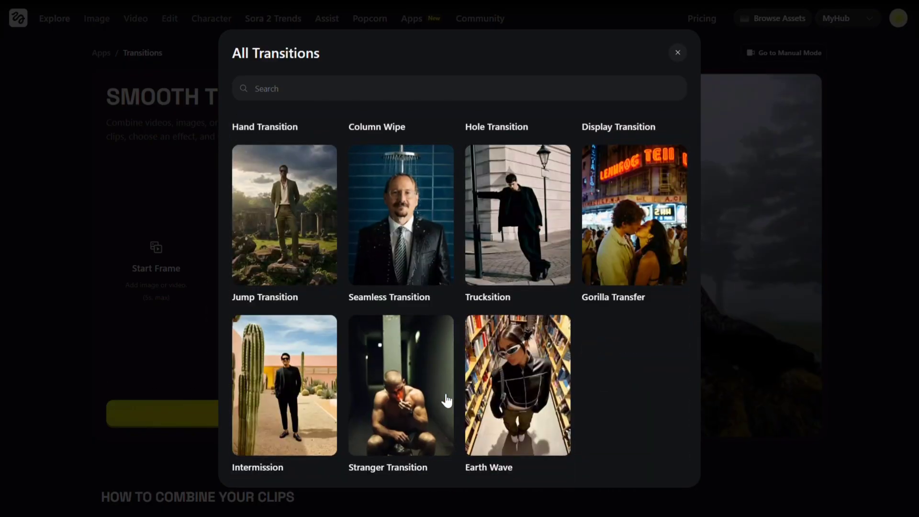
Close the All Transitions gallery, keeping Raven Transition selected on the Smooth Transitions page.
left_click(677, 53)
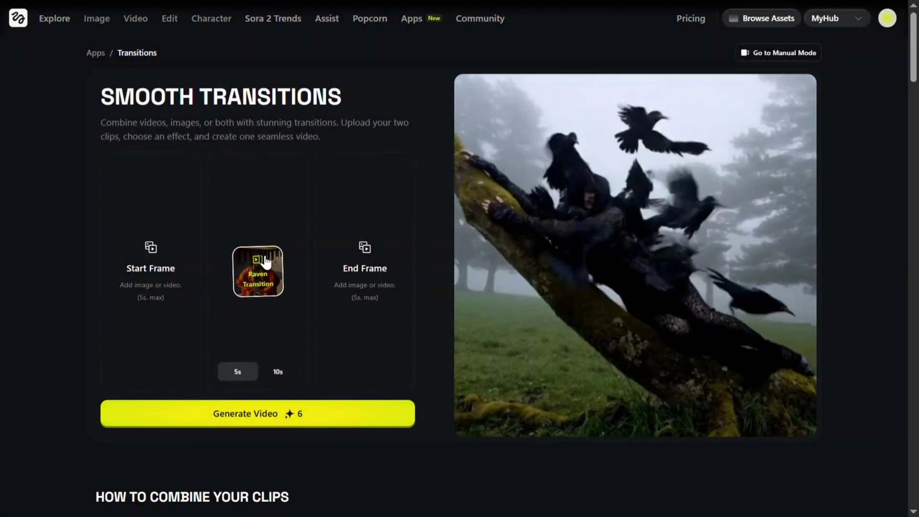
scroll(250, 322, "down", 2)
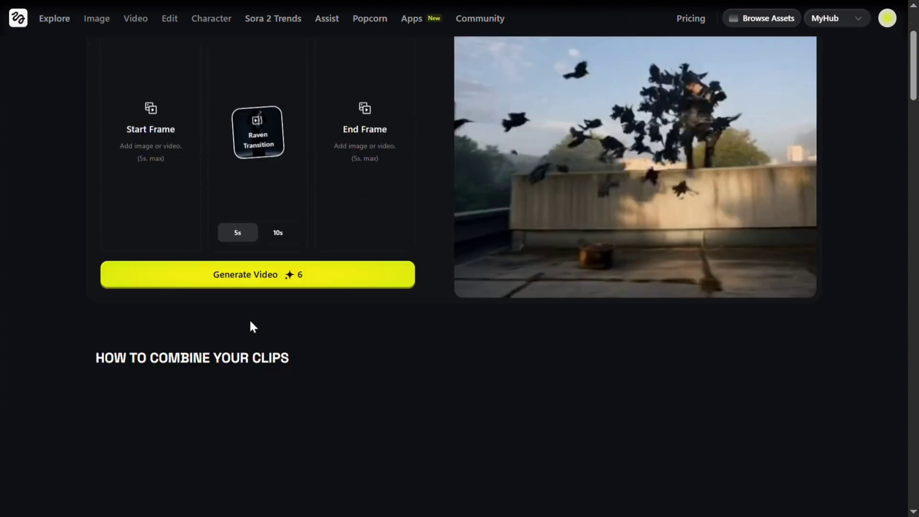
scroll(250, 321, "down", 4)
scroll(250, 321, "down", 8)
scroll(250, 321, "up", 4)
scroll(250, 321, "down", 2)
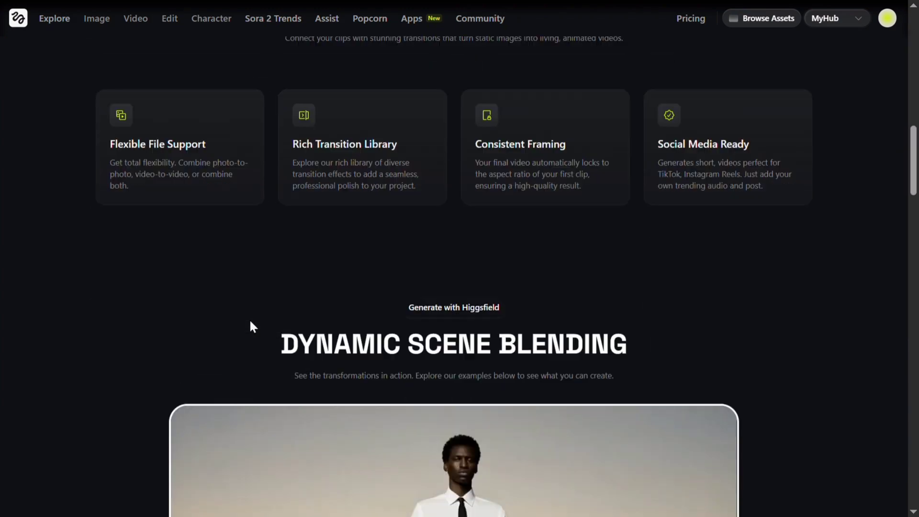
scroll(183, 155, "up", 1)
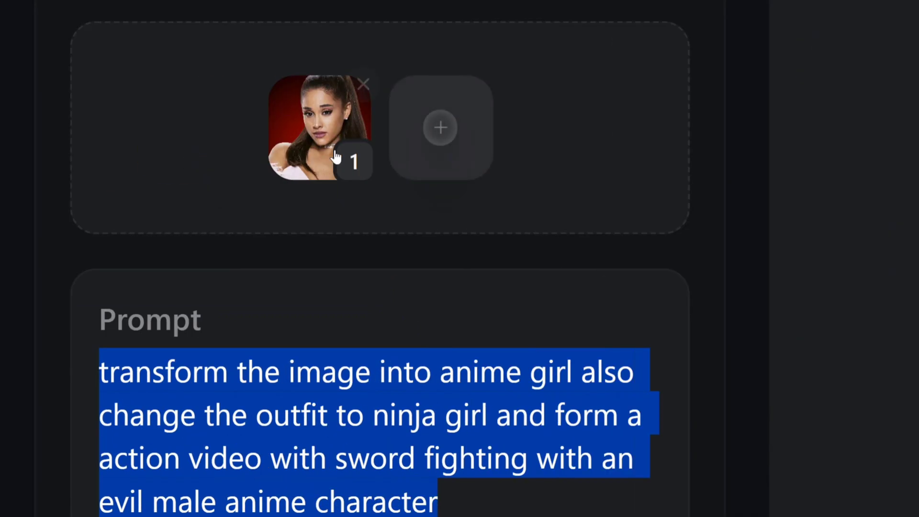
scroll(363, 234, "down", 3)
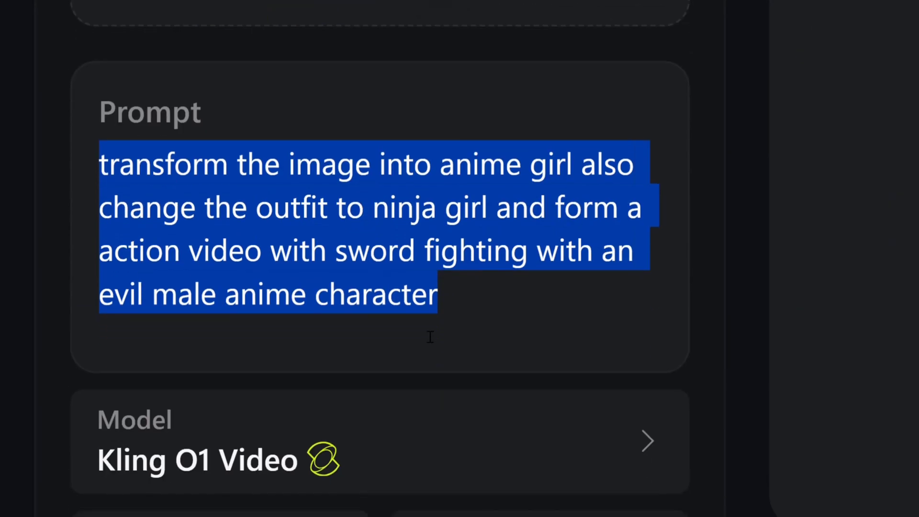
scroll(430, 337, "down", 5)
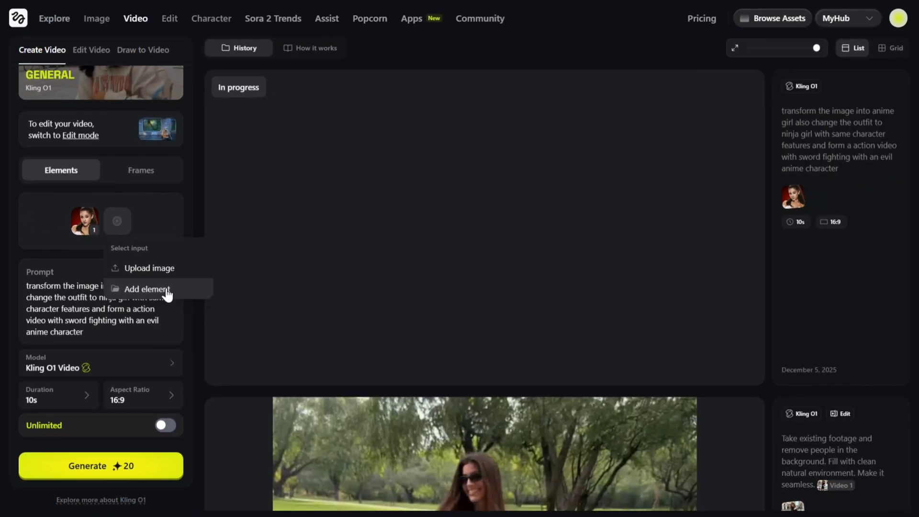
Open the elements library, read what elements are, and bring up the Create New Element form.
left_click(167, 293)
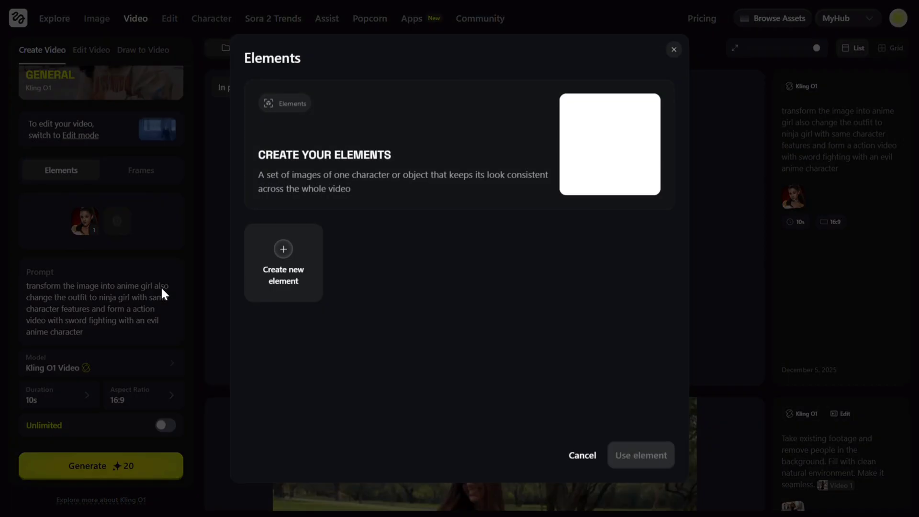
left_click_drag(257, 154, 362, 186)
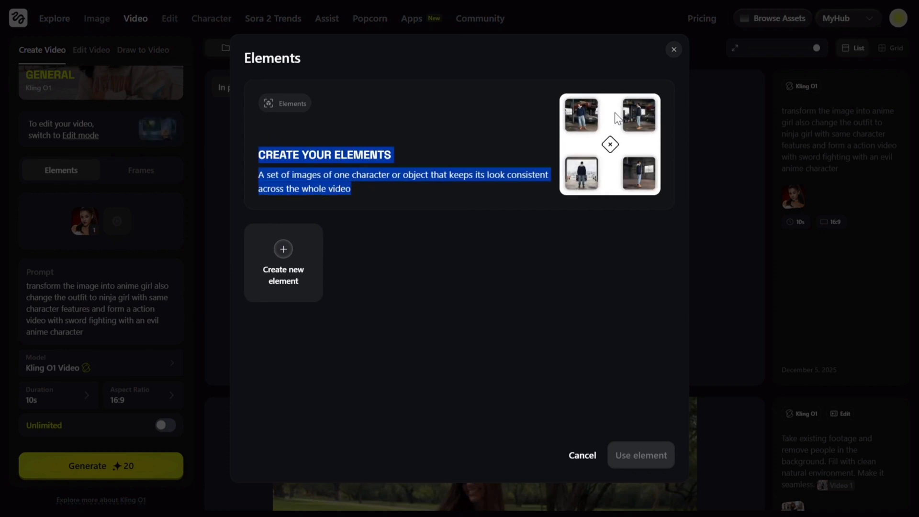
left_click(285, 256)
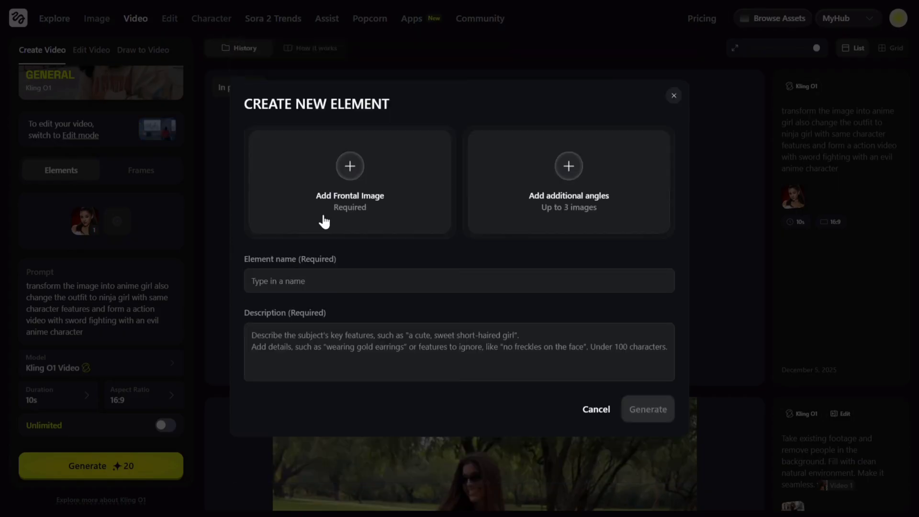